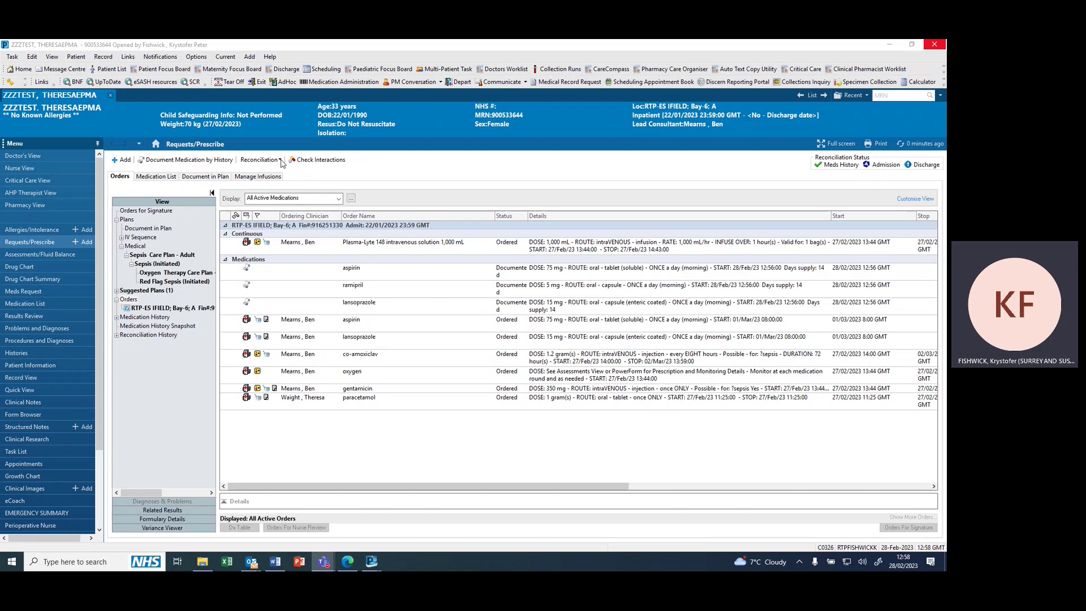
Open the discharge reconciliation and convert the ordered aspirin 75 mg and lansoprazole 15 mg into discharge prescriptions.
click(280, 160)
click(269, 170)
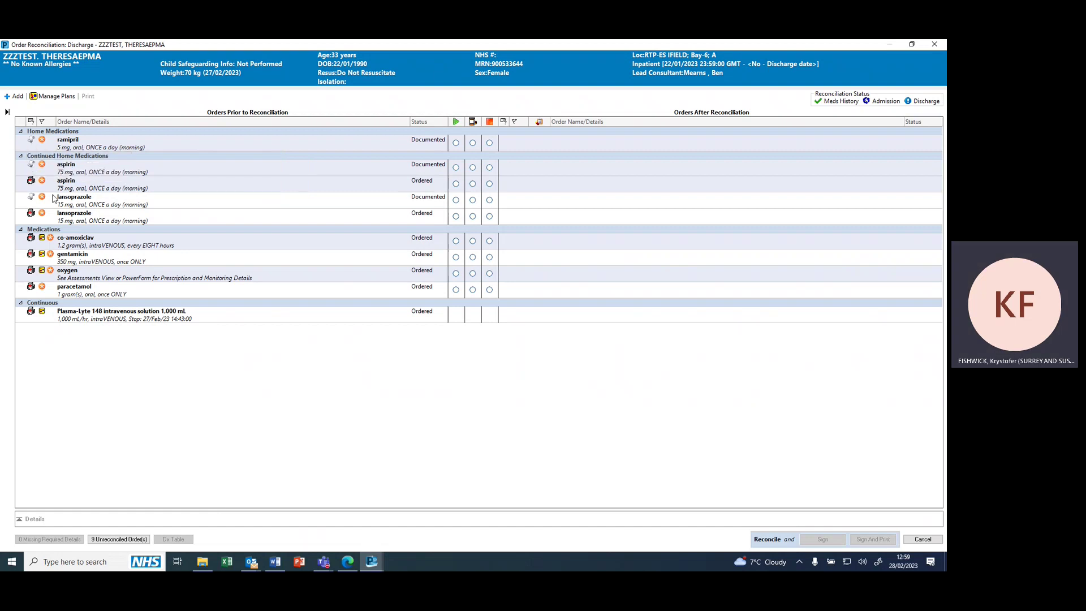
mouse_move(32, 218)
click(473, 184)
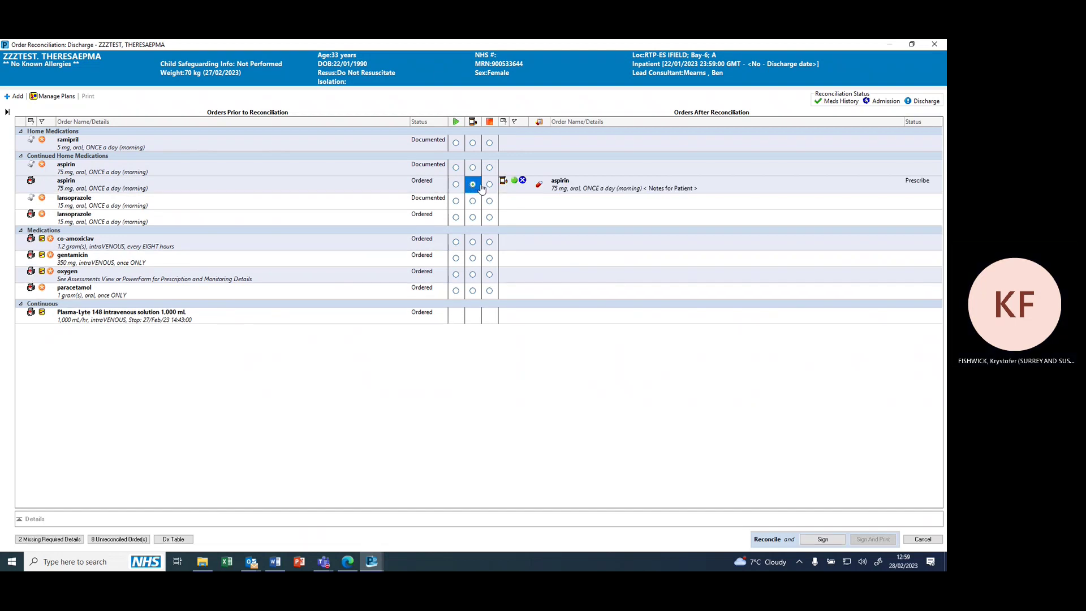
click(473, 217)
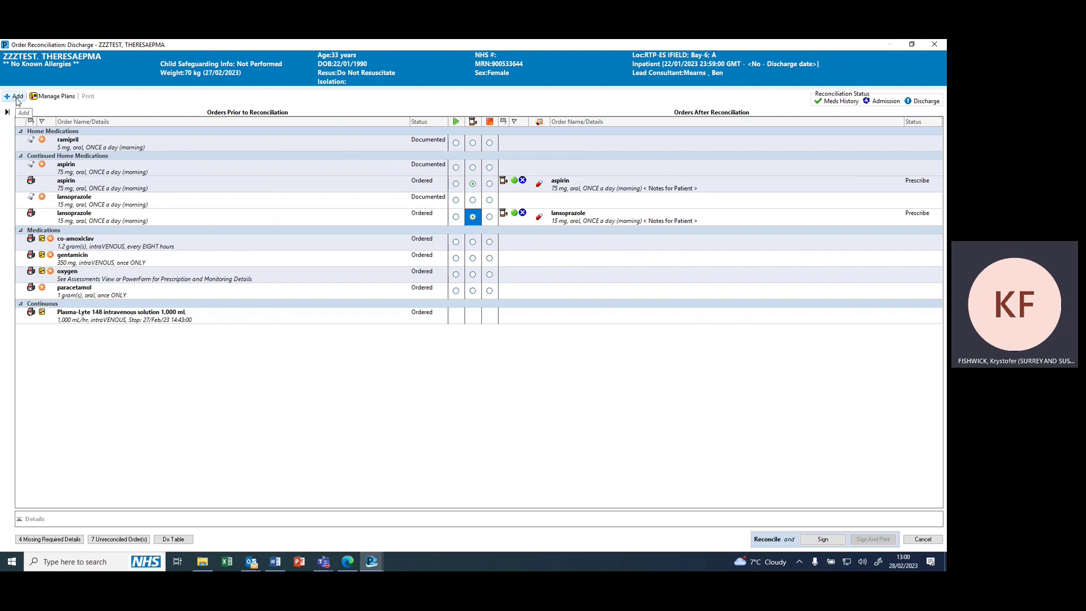
Add a discharge prescription for co-amoxiclav 500 mg-125 mg oral tablet, 1 tablet THREE times a day.
click(17, 97)
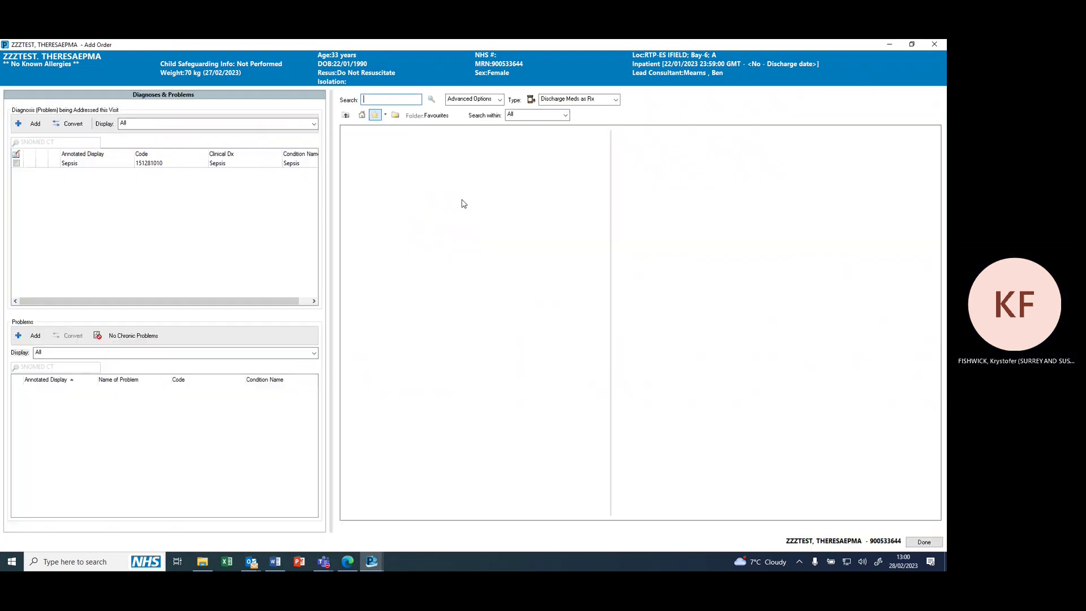
text(co)
key(BackSpace)
key(BackSpace)
key(BackSpace)
key(BackSpace)
text(clav)
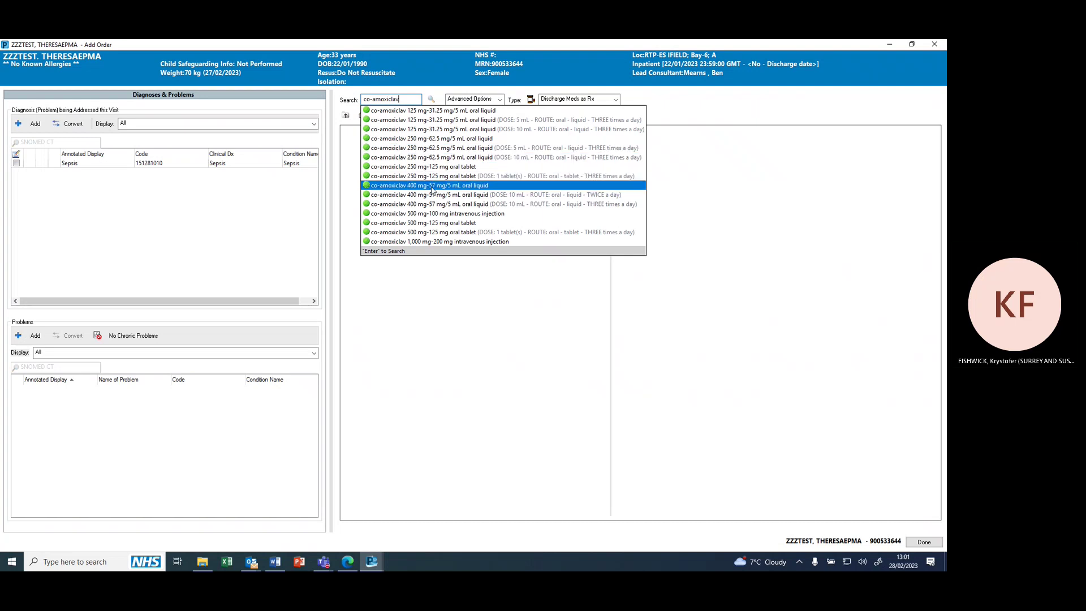
click(443, 232)
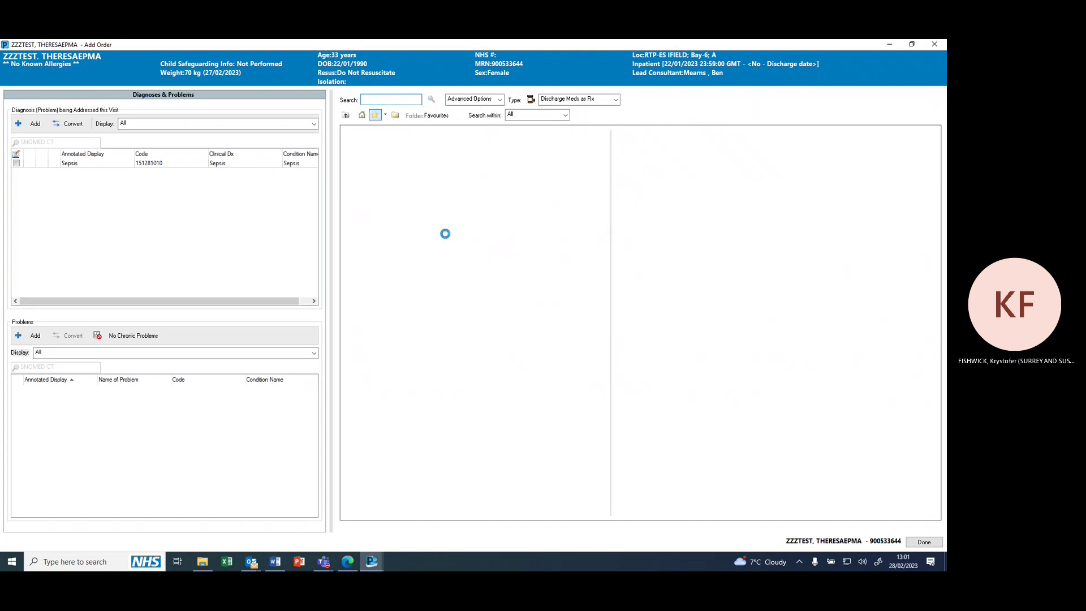
click(920, 541)
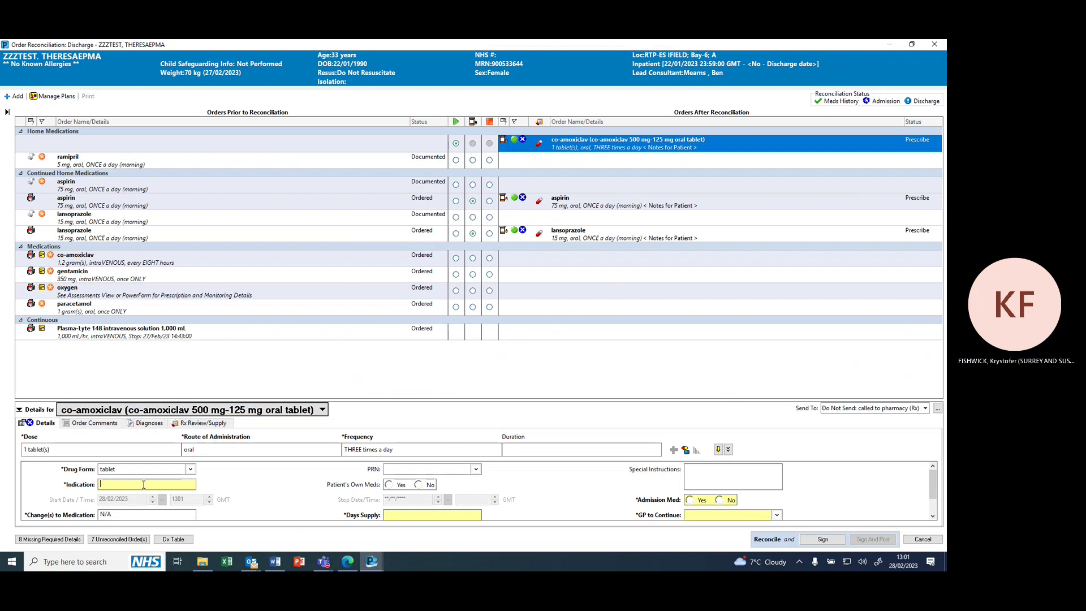
Complete the co-amoxiclav details with indication CAP, Admission Med No, GP to Continue No and a 5-day supply.
text(CAP)
click(718, 500)
click(703, 514)
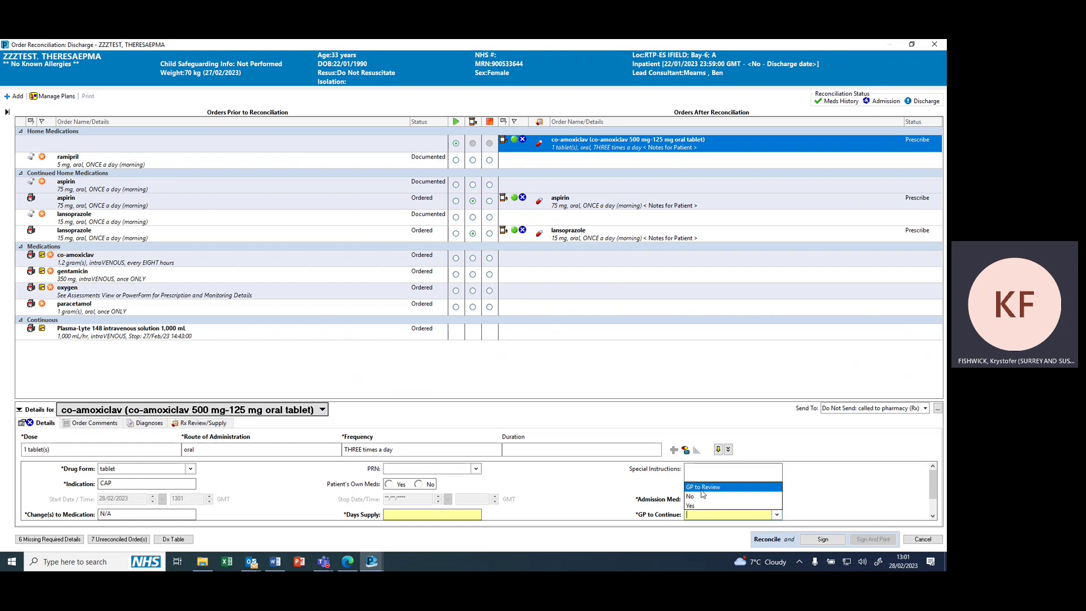
click(691, 496)
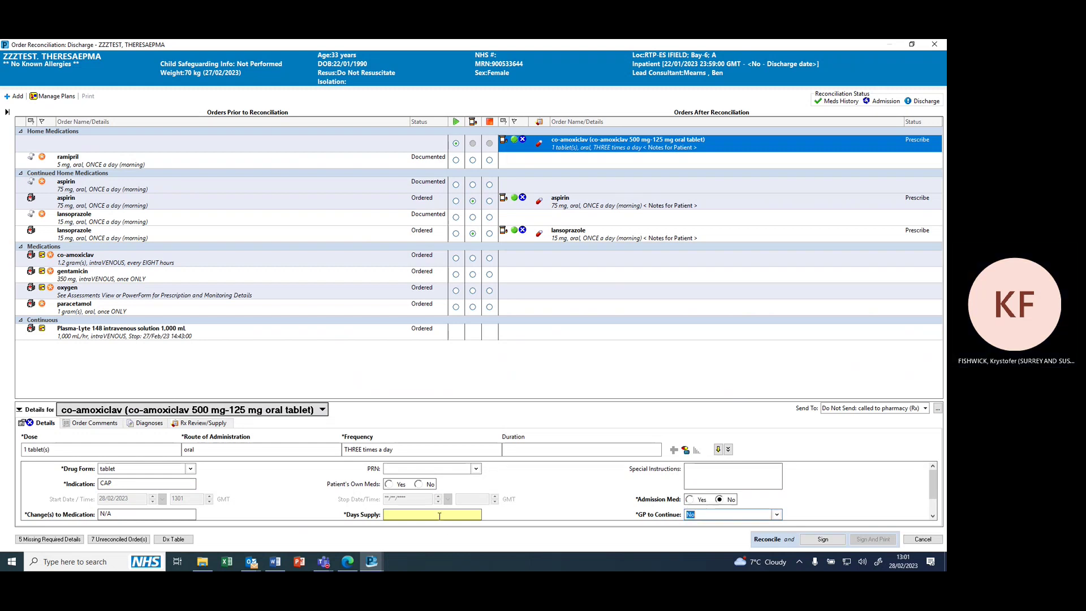
click(439, 516)
text(5)
drag(932, 490, 932, 503)
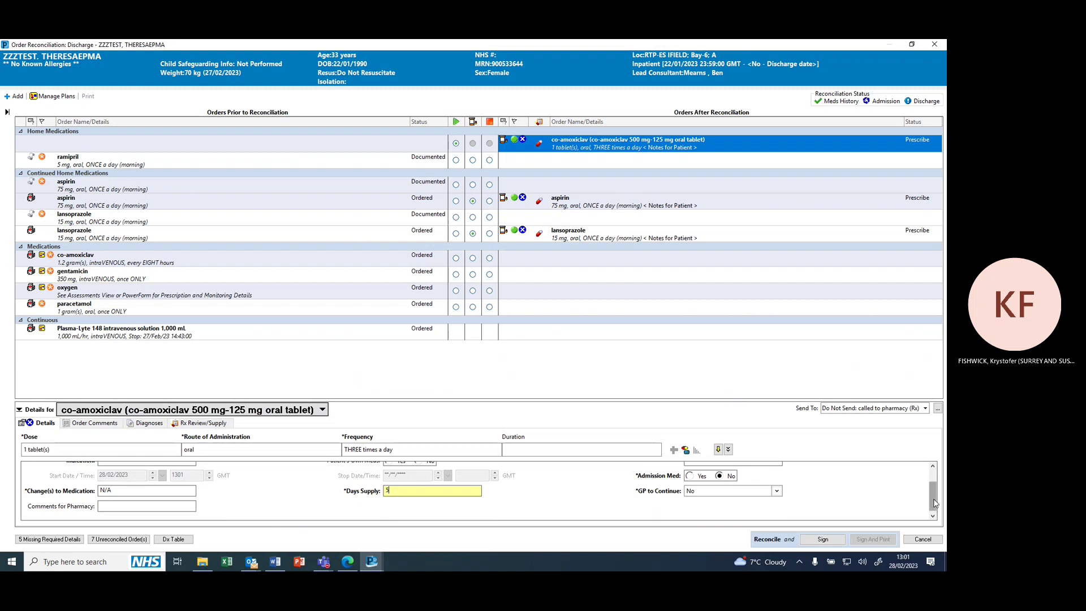
drag(935, 496, 934, 486)
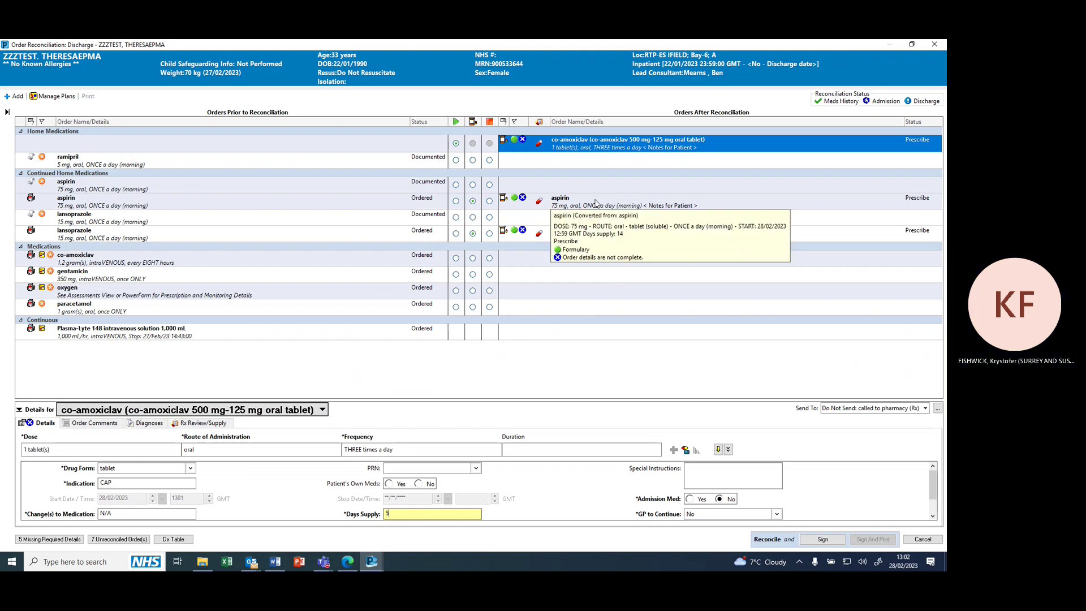
For the aspirin discharge prescription, set Admission Med to Yes and GP to Continue to Yes.
click(596, 204)
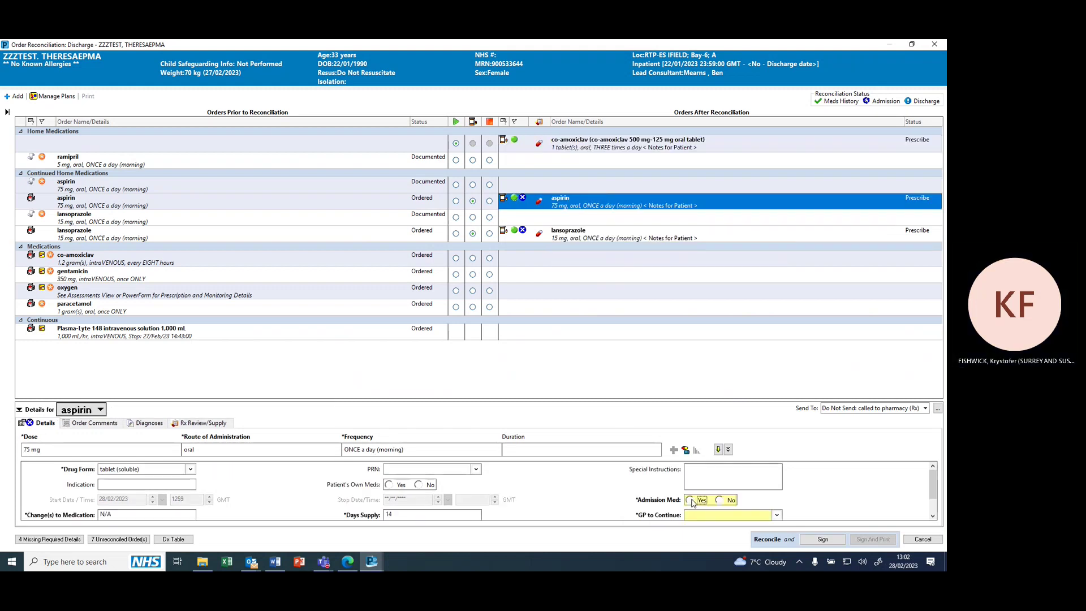
click(691, 500)
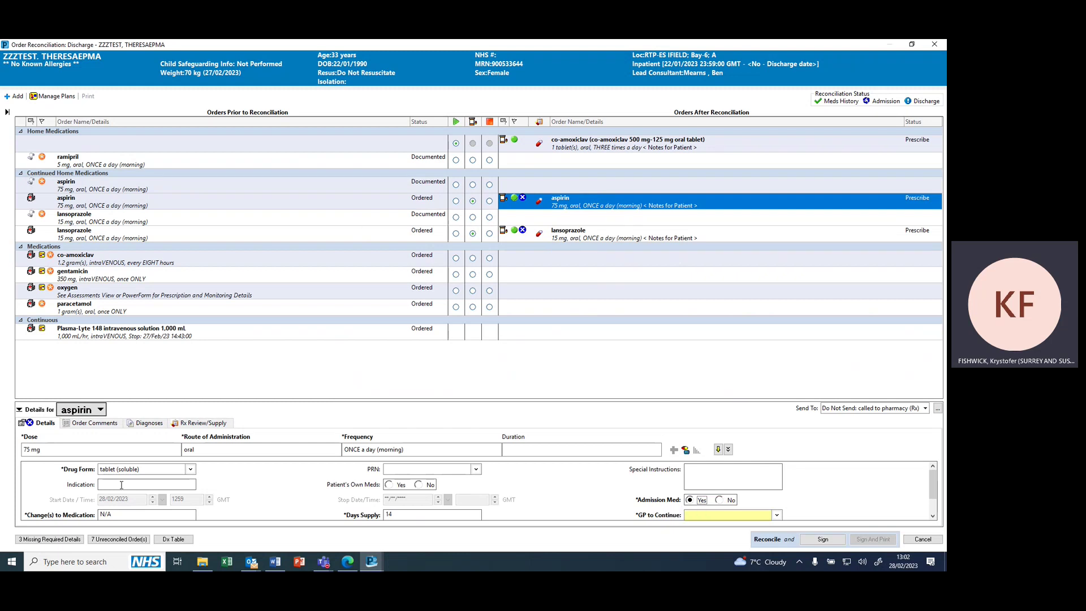
click(713, 515)
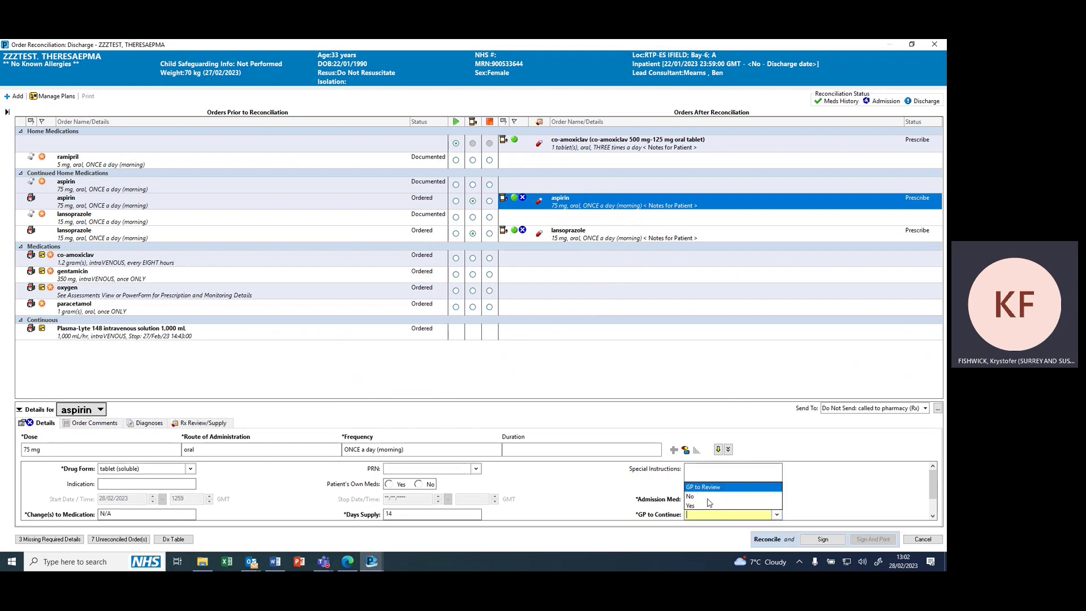
click(699, 506)
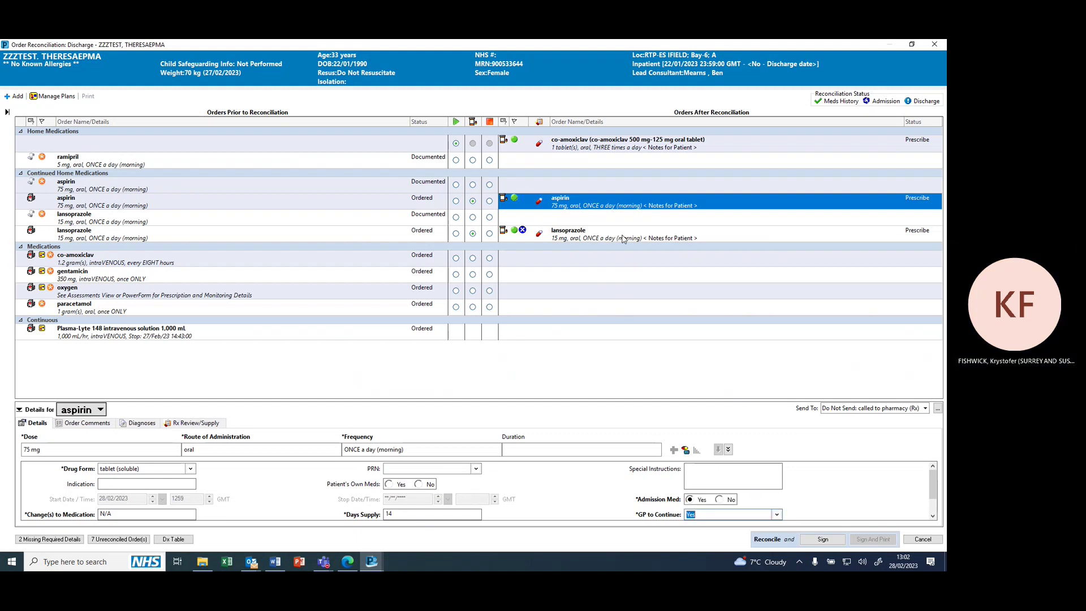
For the lansoprazole discharge prescription, set Admission Med to Yes and GP to Continue to Yes.
click(623, 231)
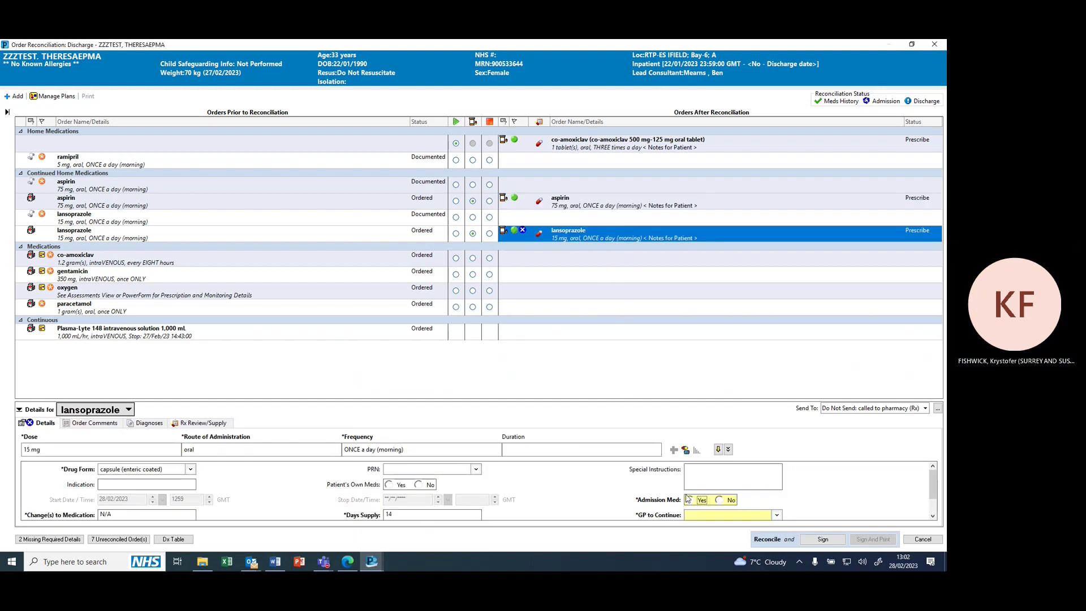
click(688, 499)
click(699, 515)
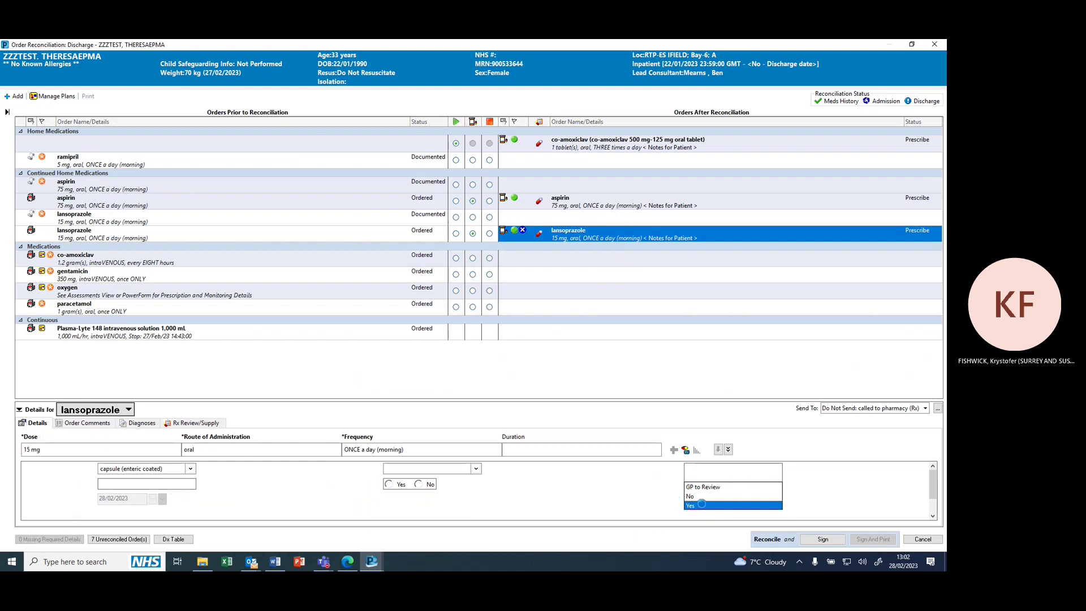
click(702, 504)
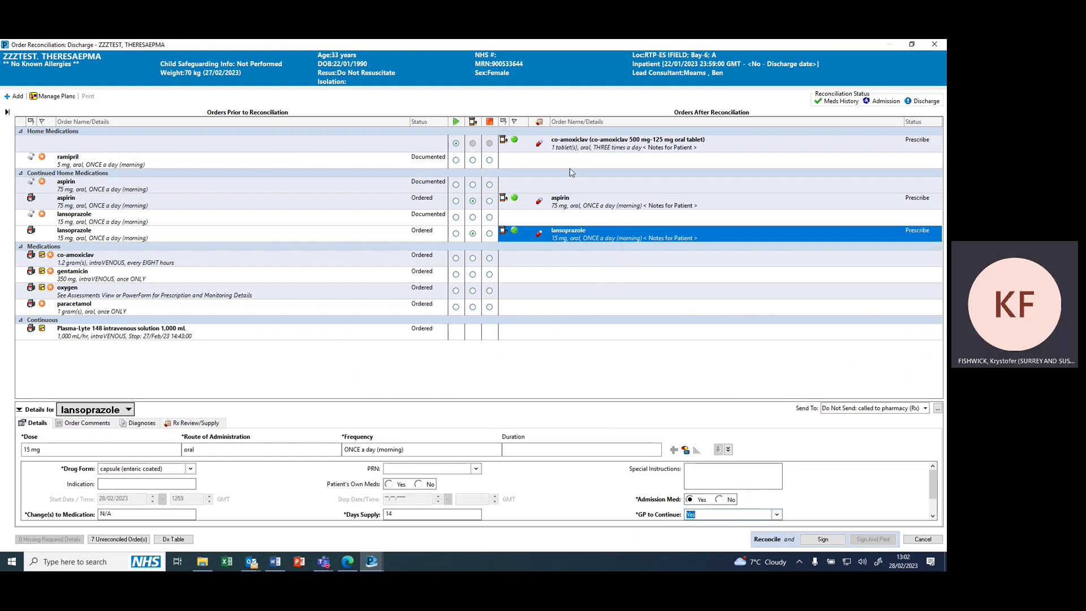
Sign the discharge reconciliation, including the Medications for Discharge Completed order.
click(822, 539)
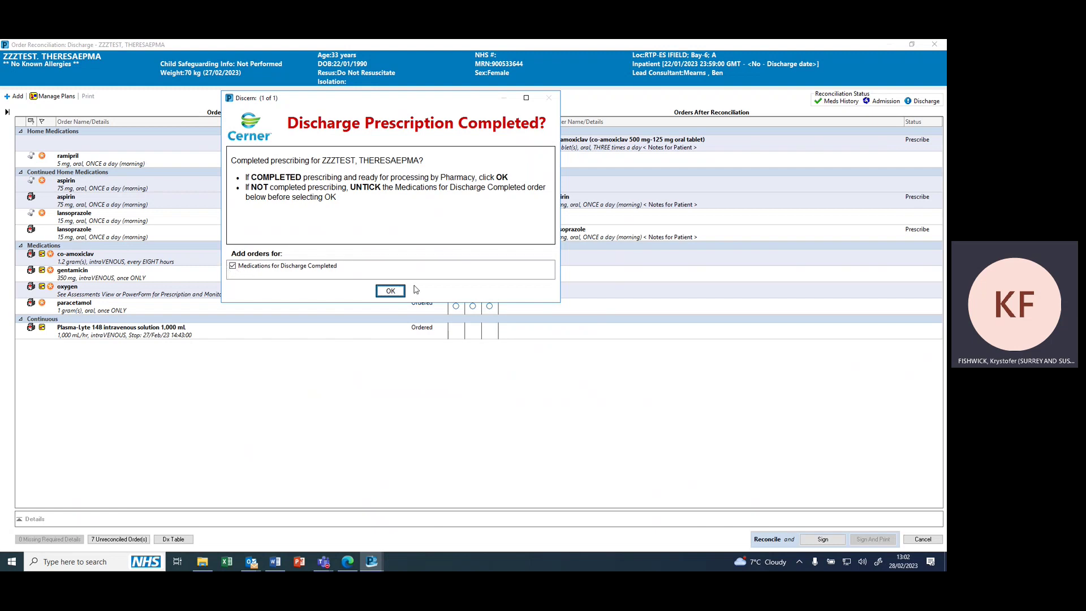
click(390, 291)
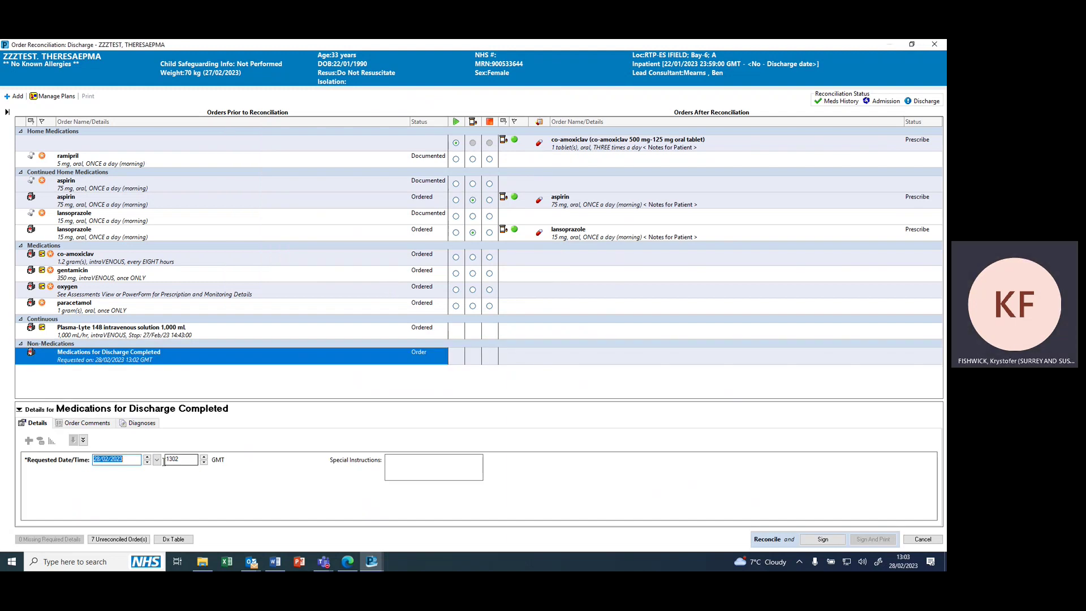
click(823, 539)
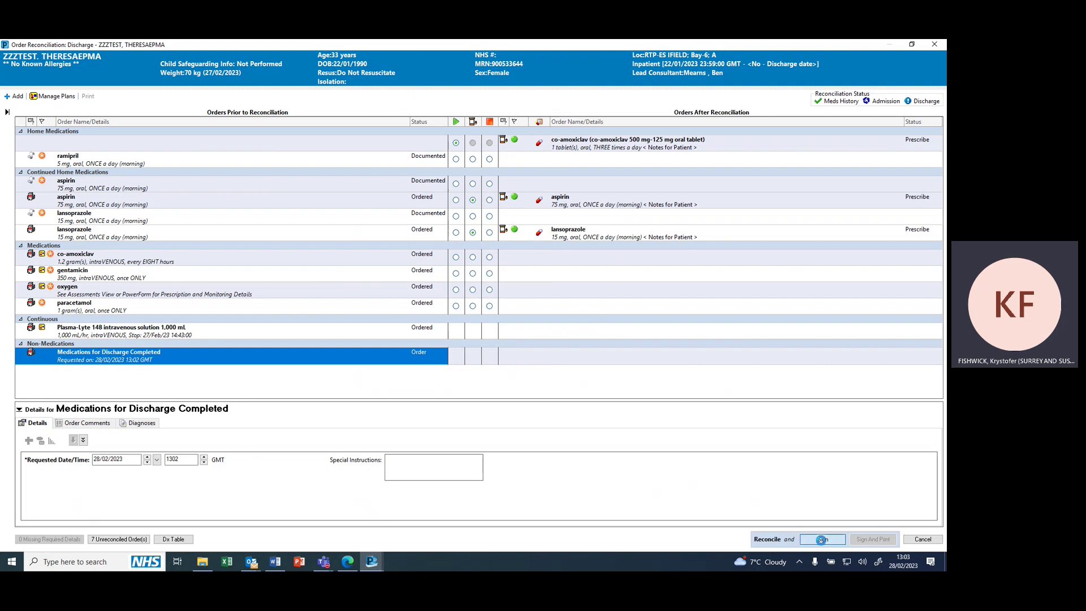